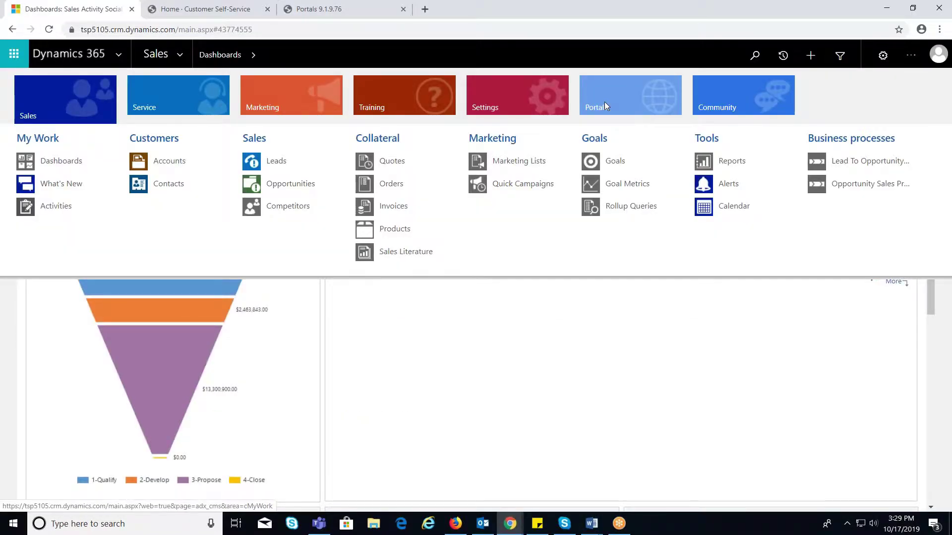
# - Go to Portals > Entity Lists and begin a new, blank entity list record
pyautogui.click(604, 102)
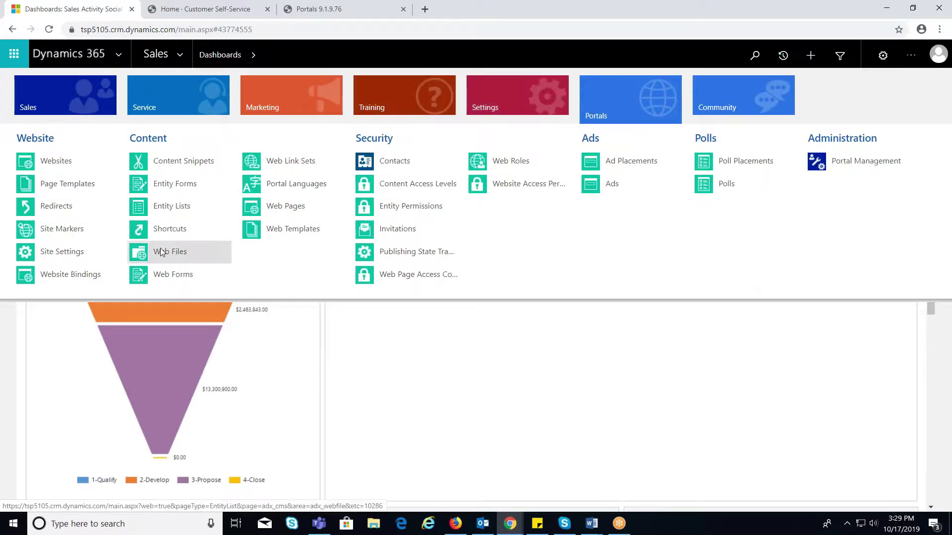
pyautogui.click(170, 207)
pyautogui.click(24, 81)
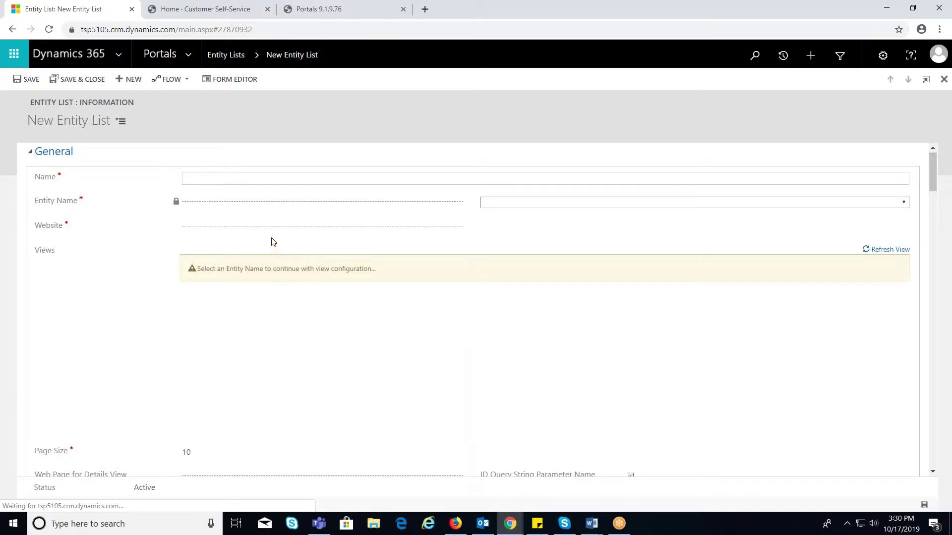
# - Name the new entity list 'Contact'
pyautogui.click(208, 180)
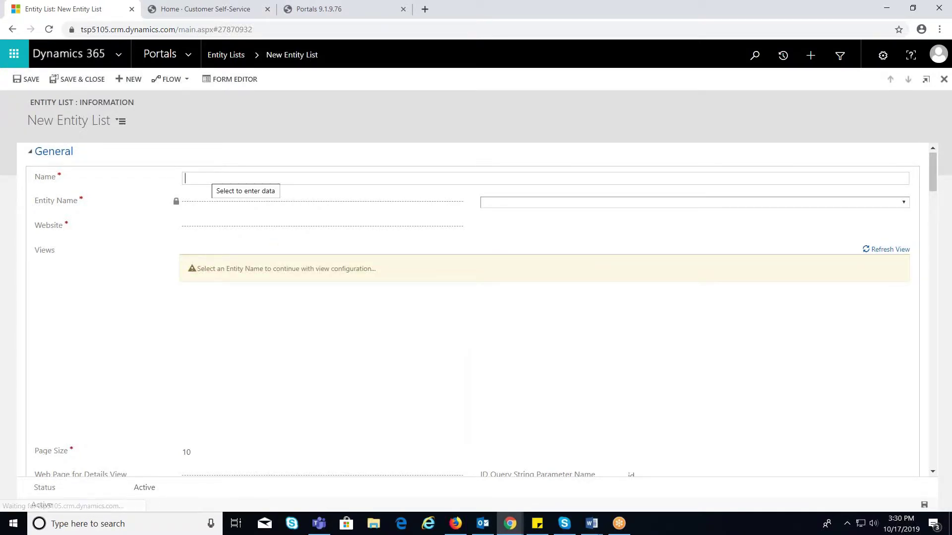
pyautogui.write('COntact')
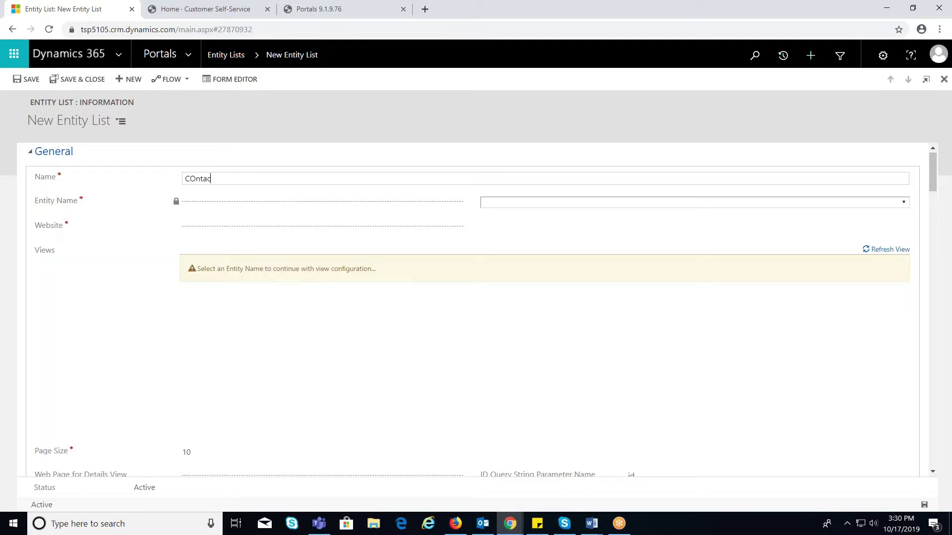
pyautogui.click(196, 179)
pyautogui.press('BackSpace')
pyautogui.write('o')
# - Set the list's Entity Name to Contact (contact)
pyautogui.click(520, 203)
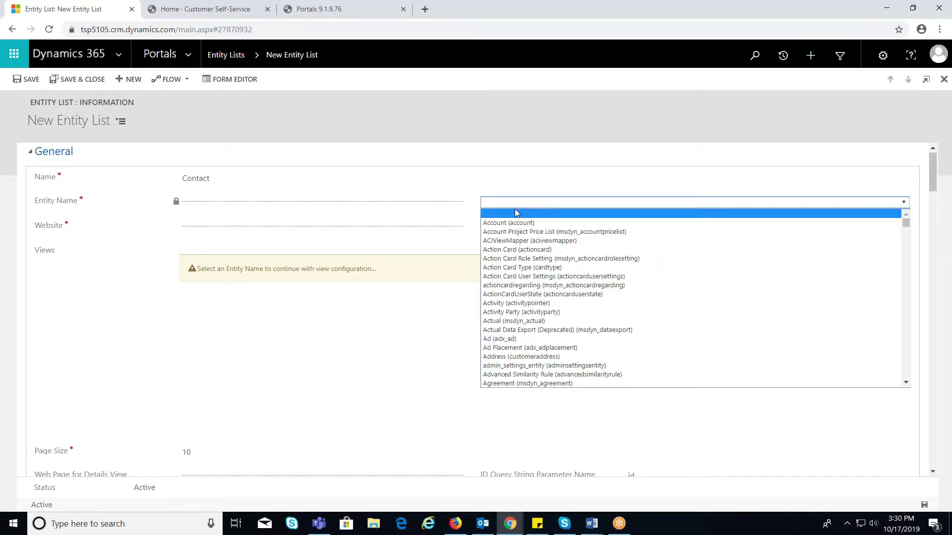
pyautogui.scroll(-6, 515, 313)
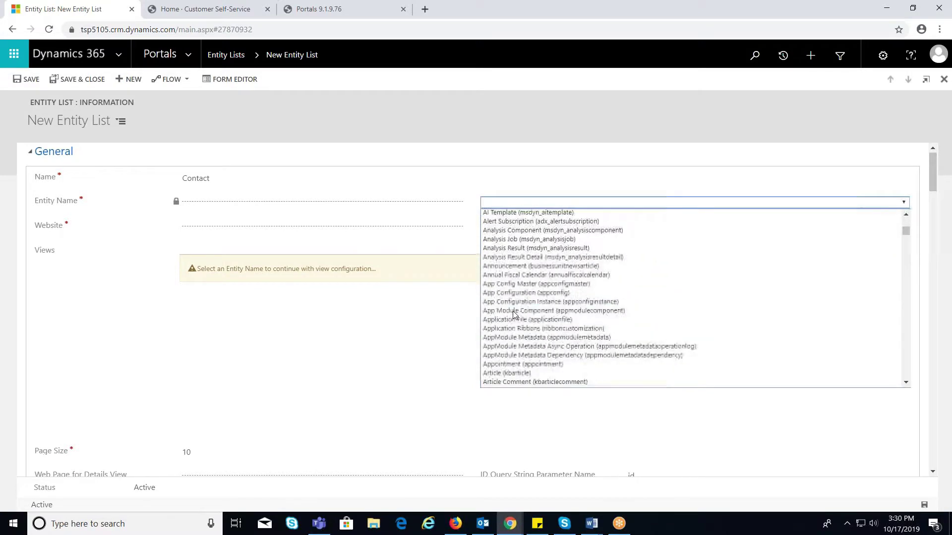
pyautogui.scroll(-10, 514, 315)
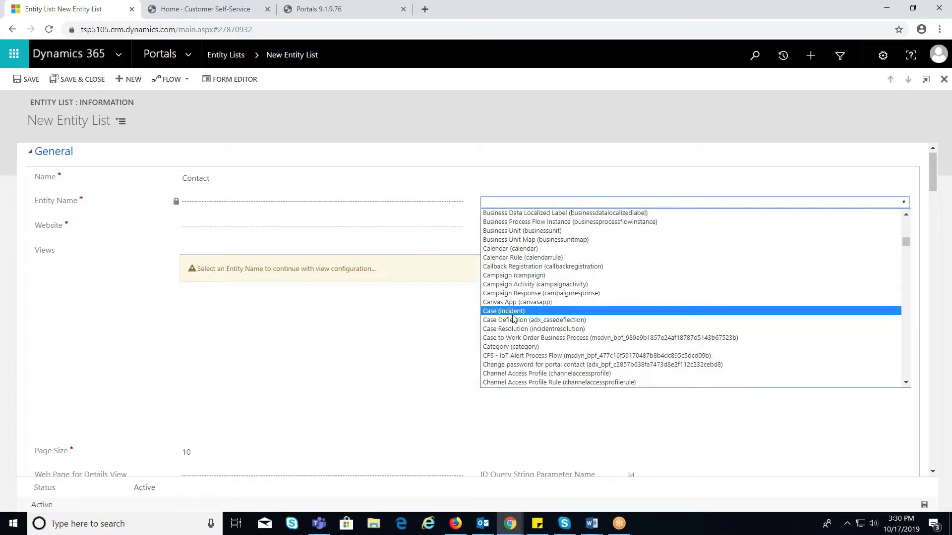
pyautogui.scroll(-5, 512, 318)
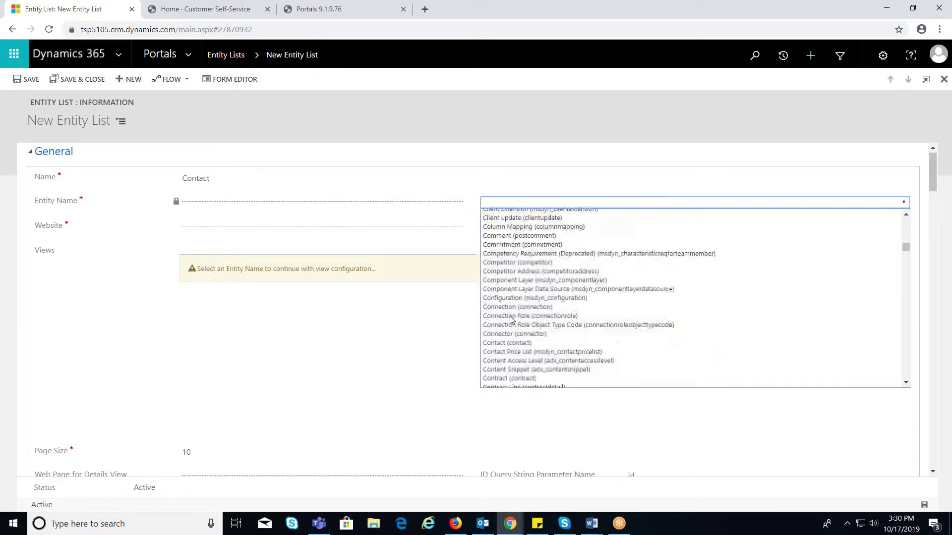
pyautogui.click(510, 344)
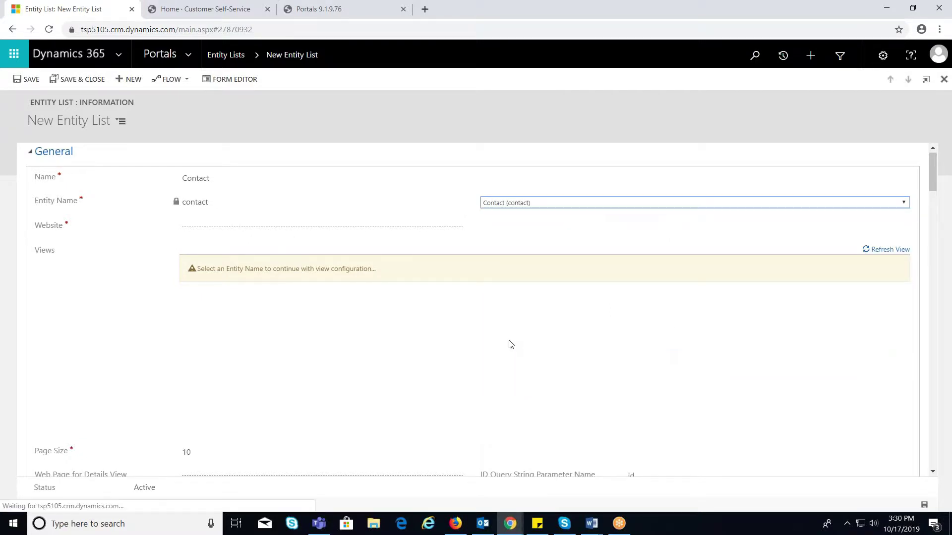
# - Set the website to Customer Self-Service and add the Active Contacts view
pyautogui.click(211, 229)
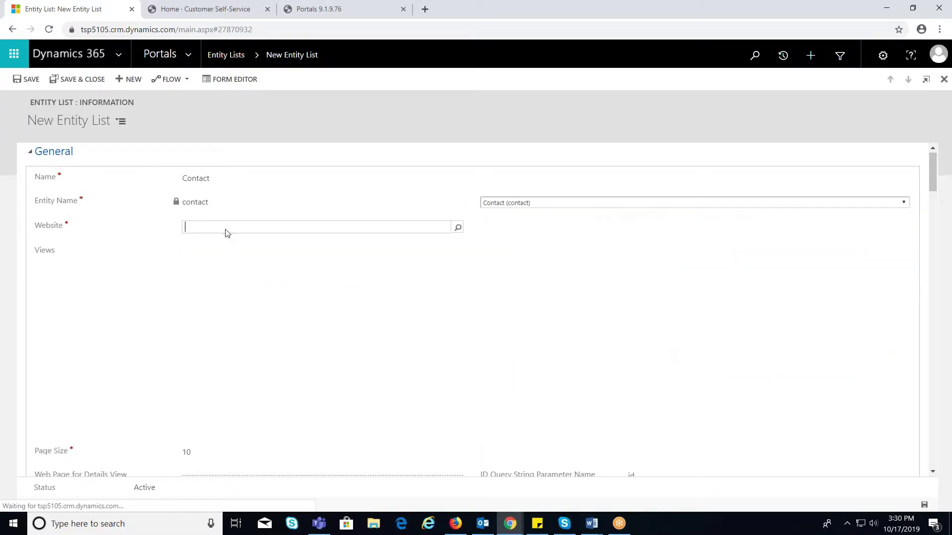
pyautogui.click(457, 228)
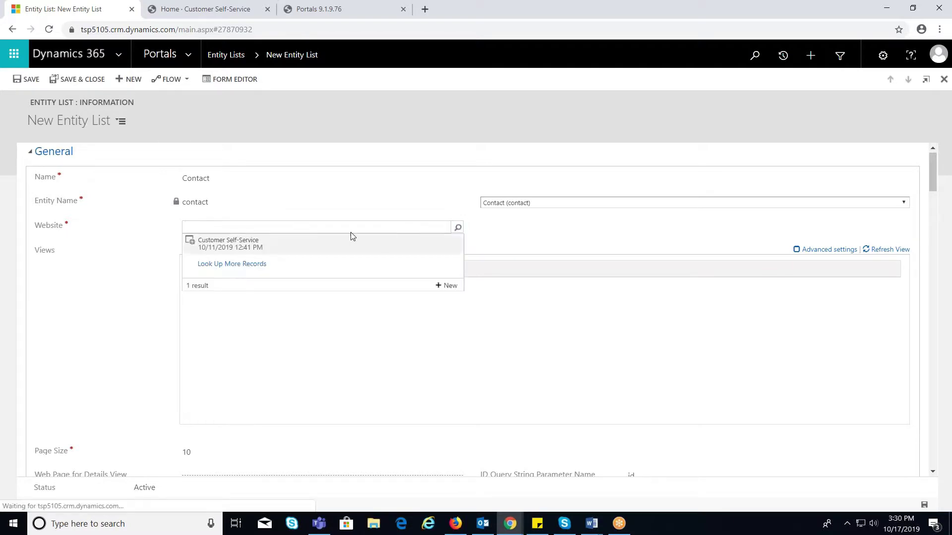
pyautogui.click(236, 248)
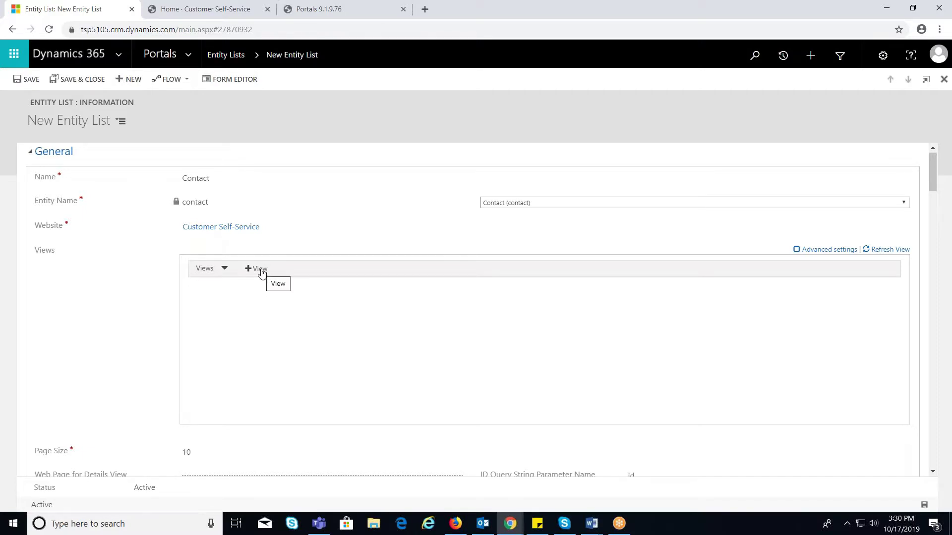
pyautogui.click(259, 270)
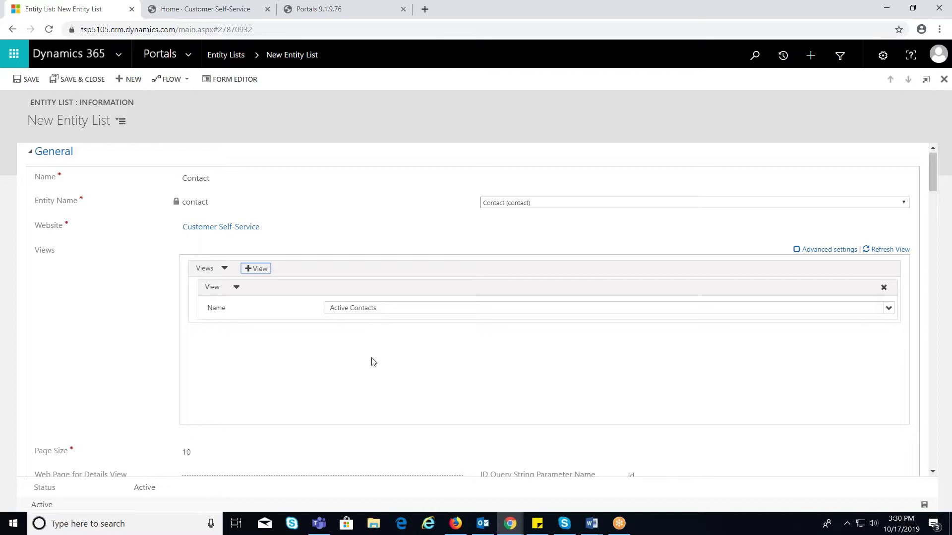
pyautogui.scroll(-3, 369, 362)
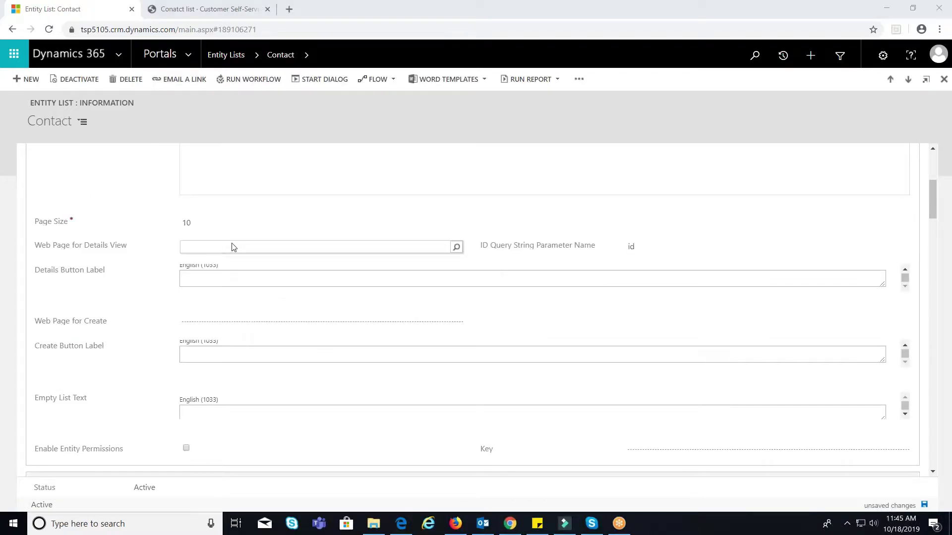
# - Set Web Page for Details View to 'Contact edit page'
pyautogui.click(394, 248)
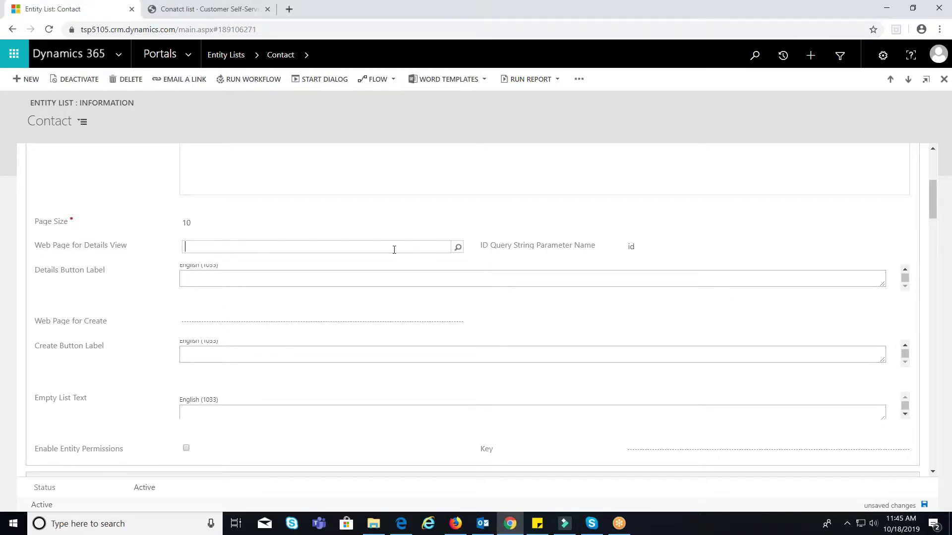
pyautogui.click(455, 248)
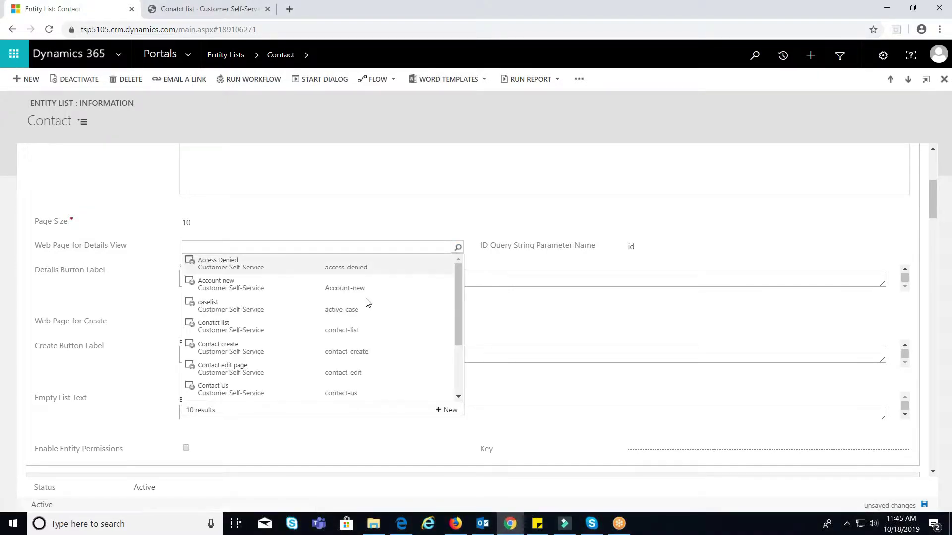
pyautogui.click(234, 371)
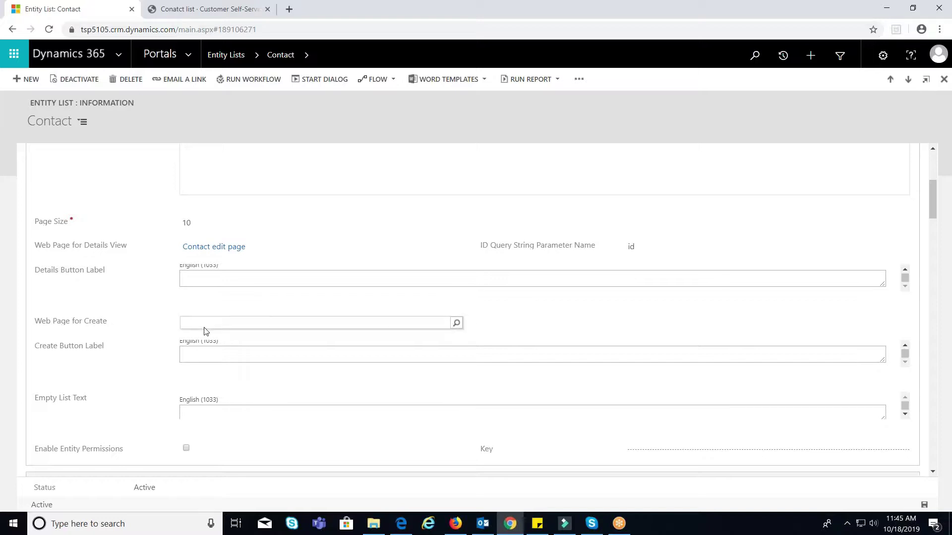
pyautogui.scroll(-3, 206, 332)
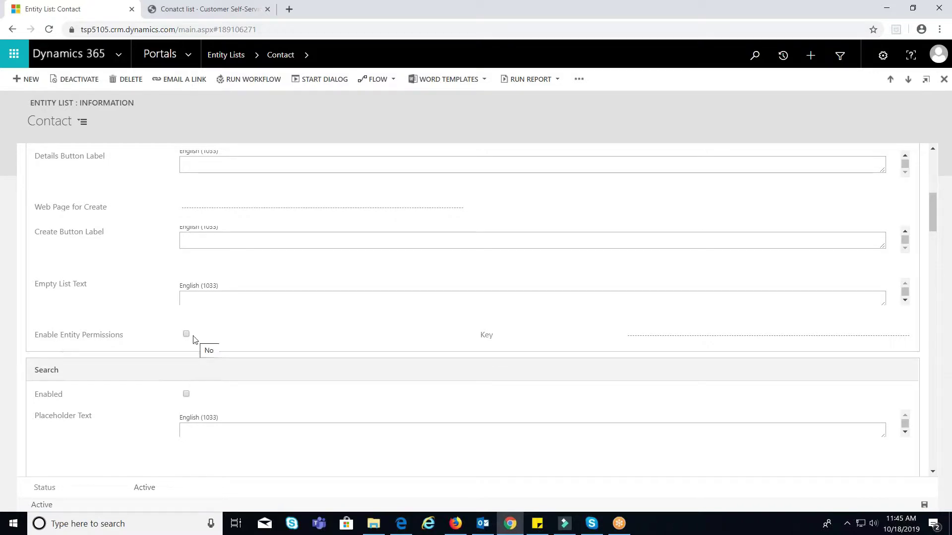
pyautogui.moveTo(147, 339)
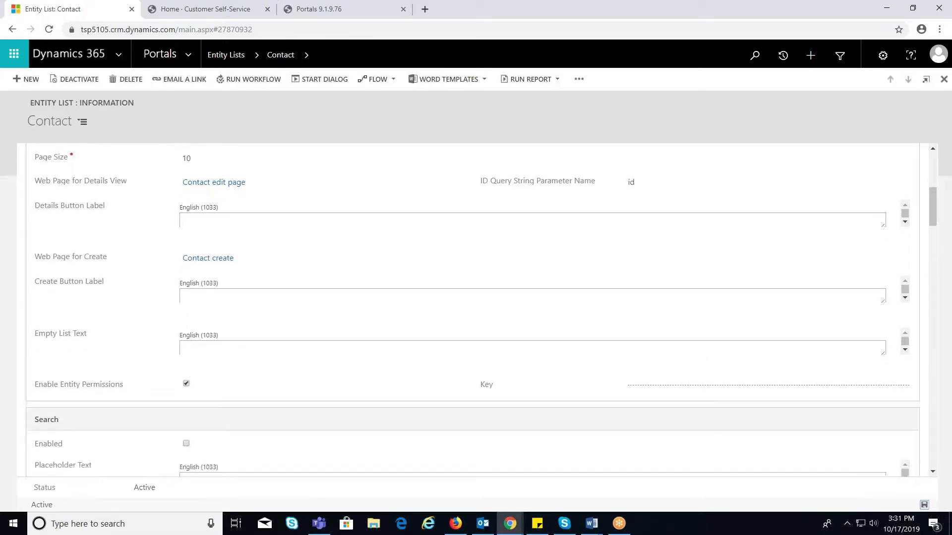
pyautogui.scroll(-2, 187, 363)
pyautogui.scroll(-4, 101, 410)
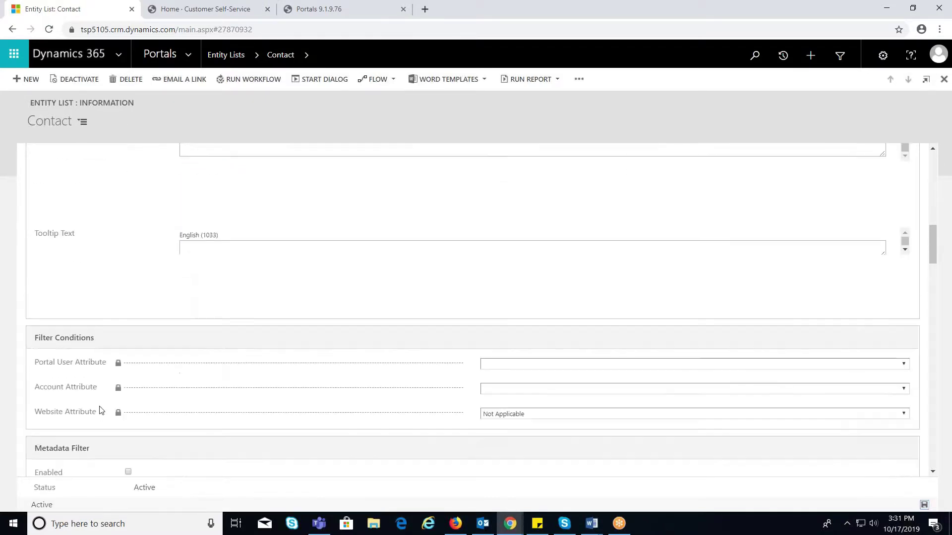
pyautogui.scroll(-1, 118, 378)
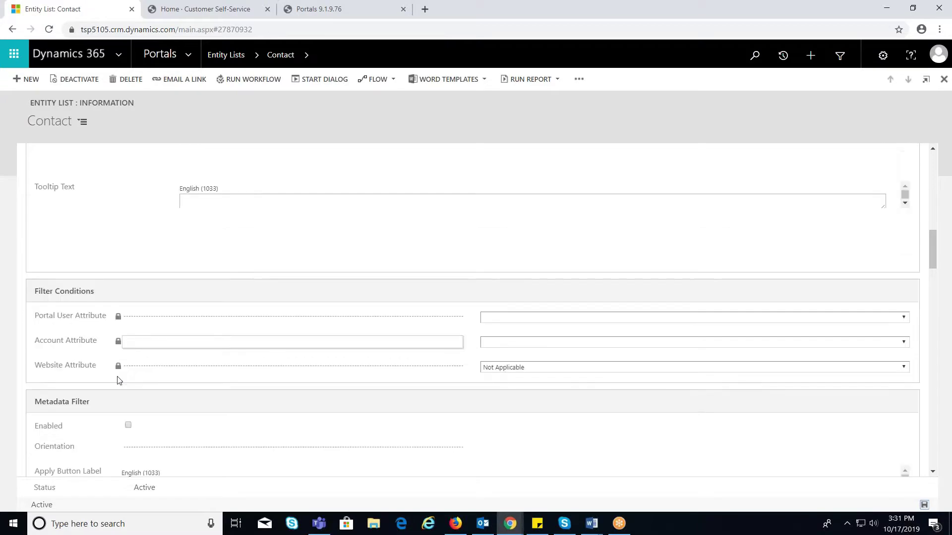
pyautogui.scroll(-7, 117, 381)
pyautogui.scroll(2, 125, 349)
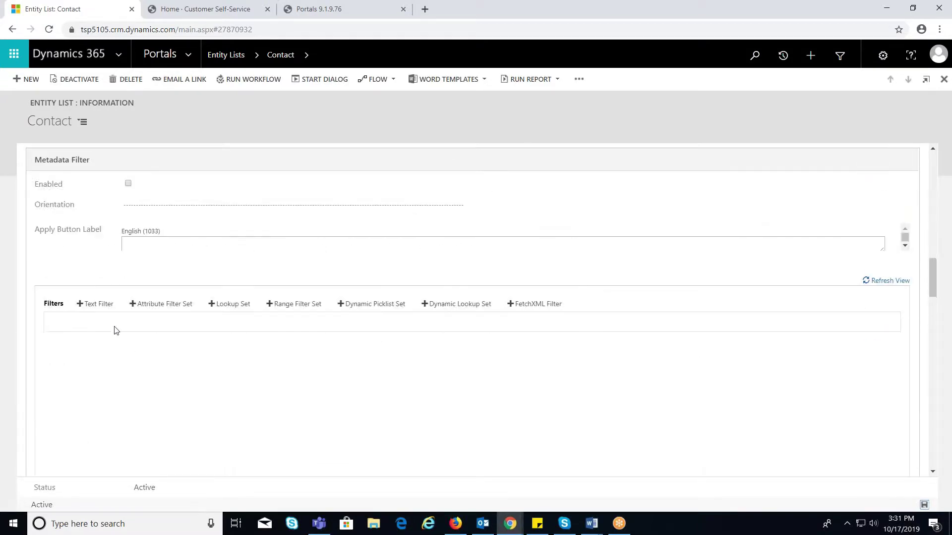
pyautogui.scroll(-3, 141, 304)
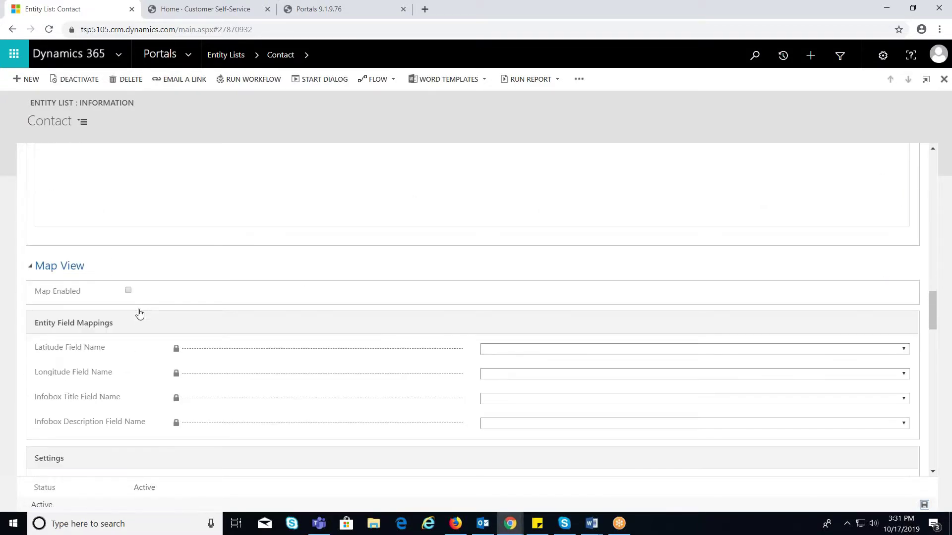
pyautogui.scroll(-5, 139, 314)
pyautogui.scroll(-5, 139, 313)
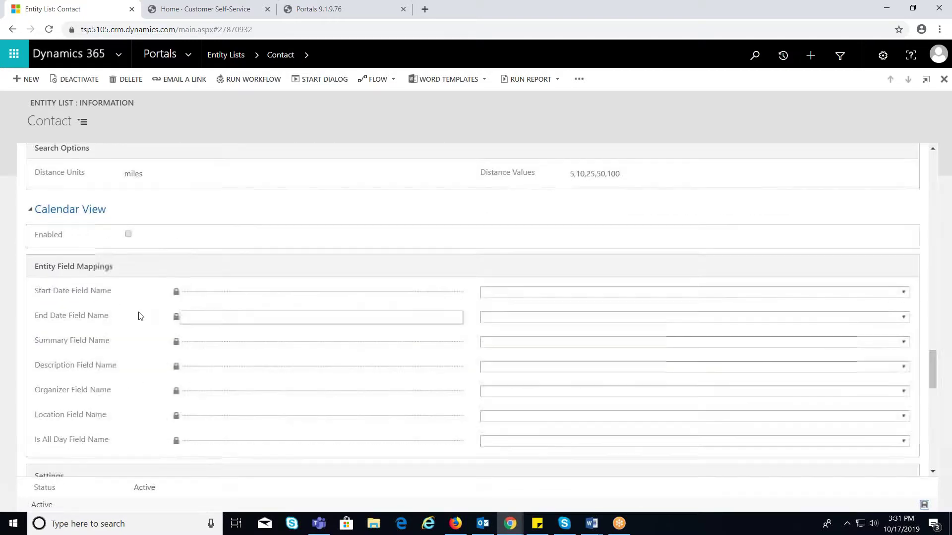
pyautogui.scroll(-8, 140, 316)
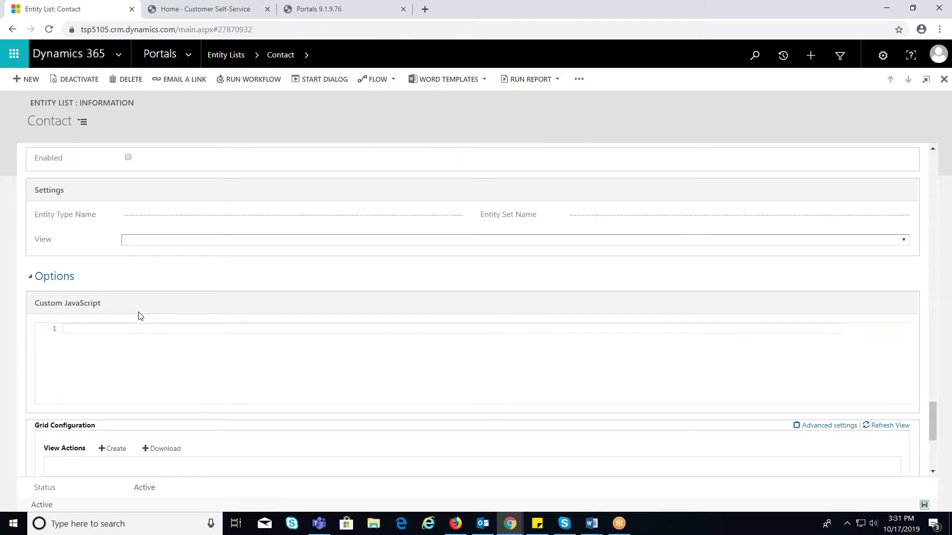
pyautogui.scroll(-1, 139, 316)
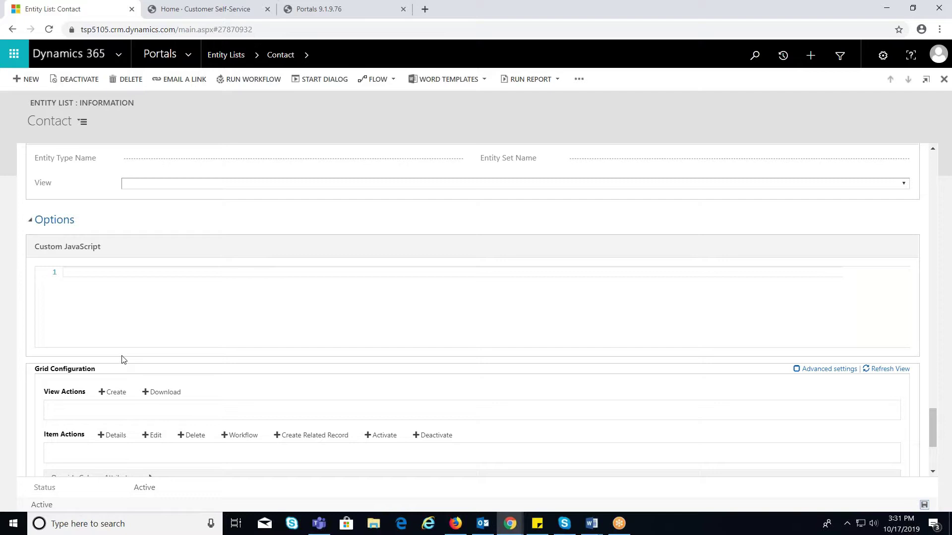
# - Add a Create action targeting the Contact entity form, labelled 'Create Contact', and save the list
pyautogui.scroll(-2, 124, 360)
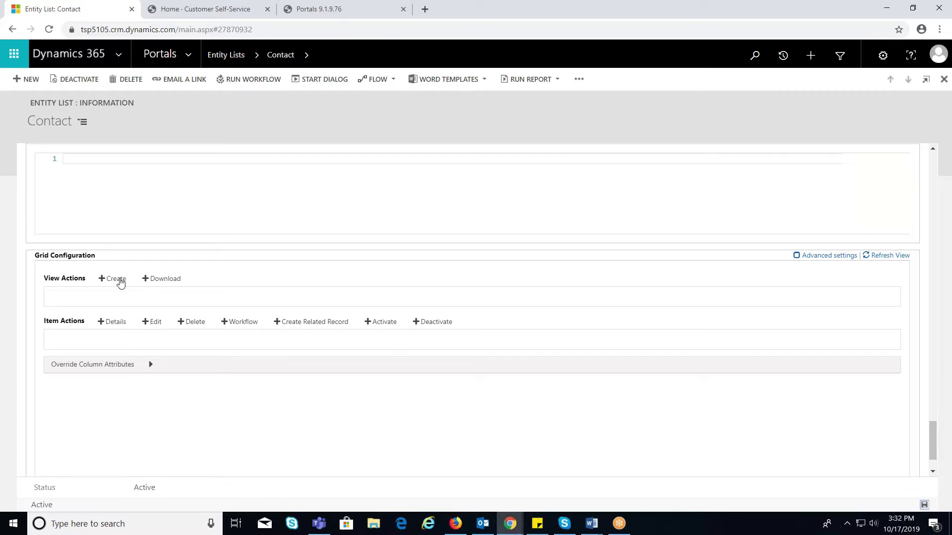
pyautogui.click(120, 280)
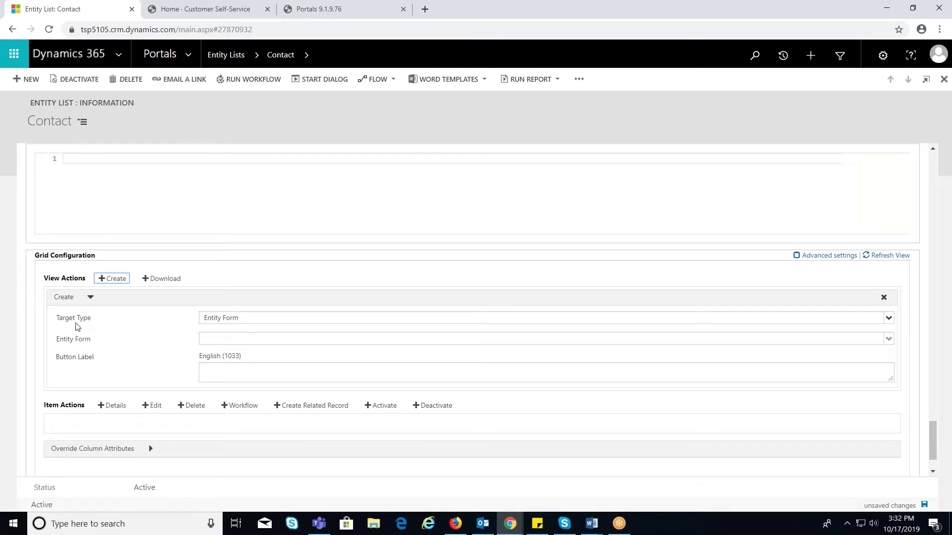
pyautogui.click(227, 320)
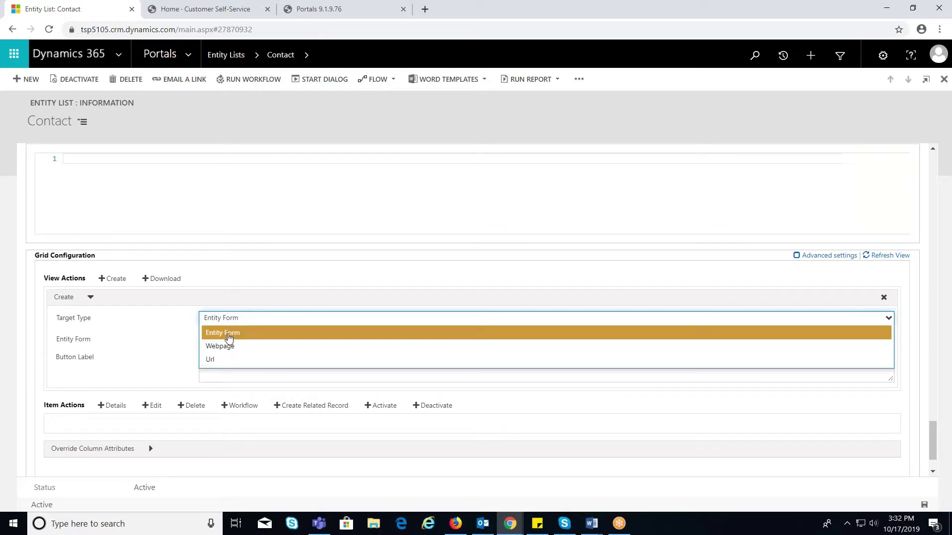
pyautogui.click(225, 334)
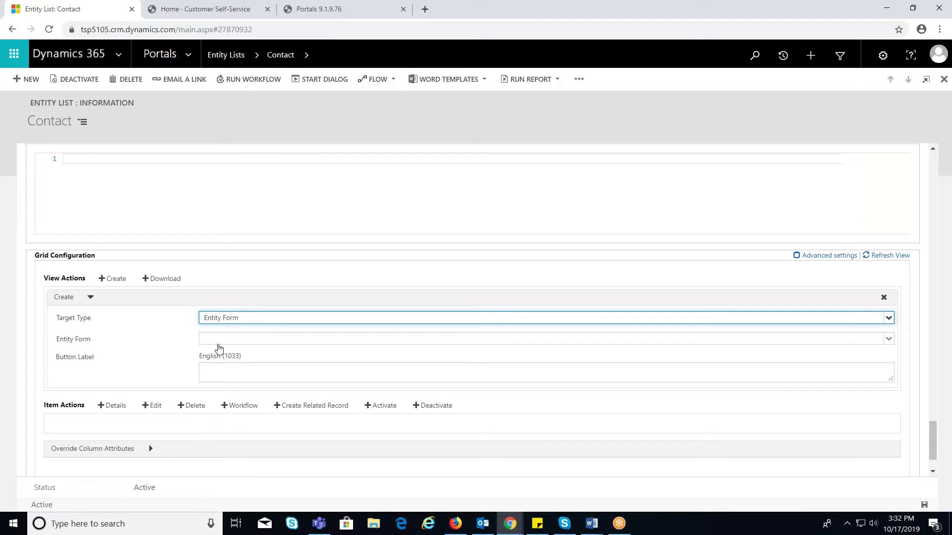
pyautogui.click(222, 342)
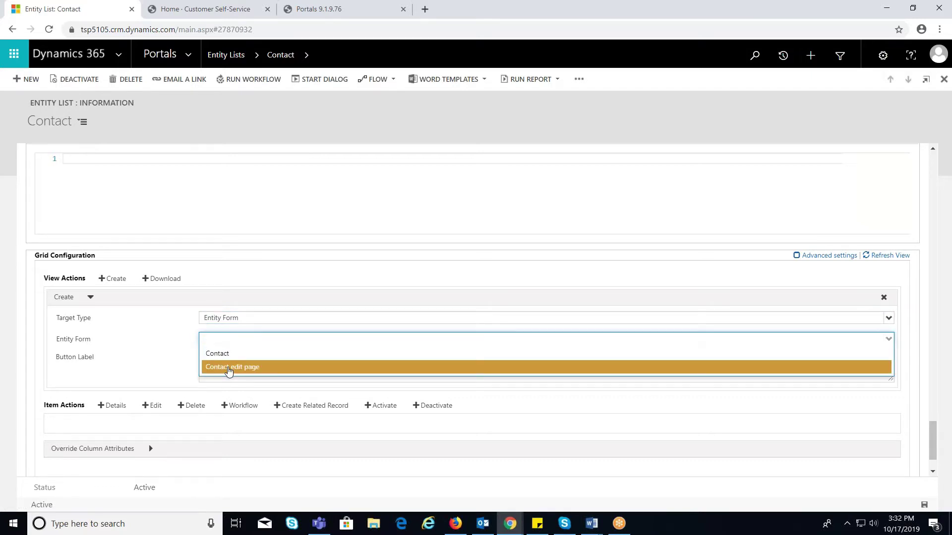
pyautogui.click(221, 353)
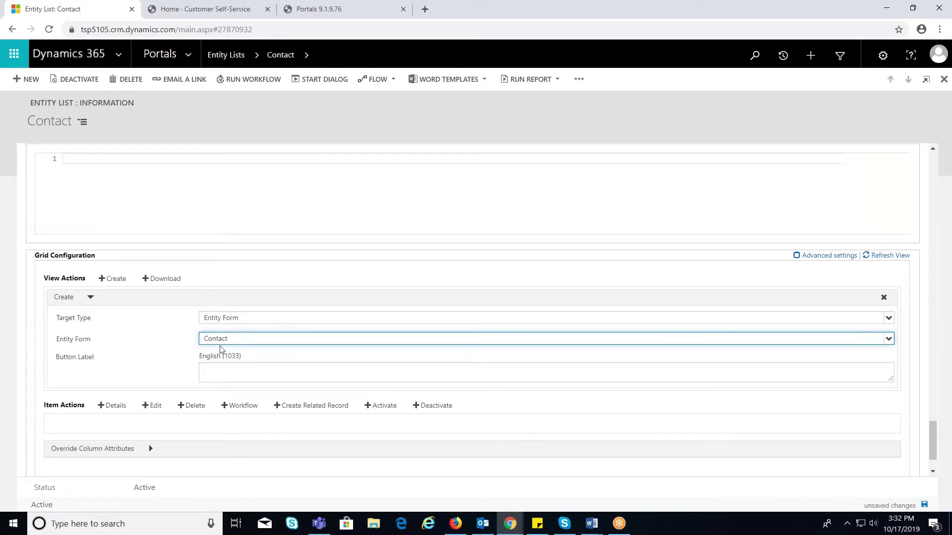
pyautogui.click(221, 373)
pyautogui.write('Create')
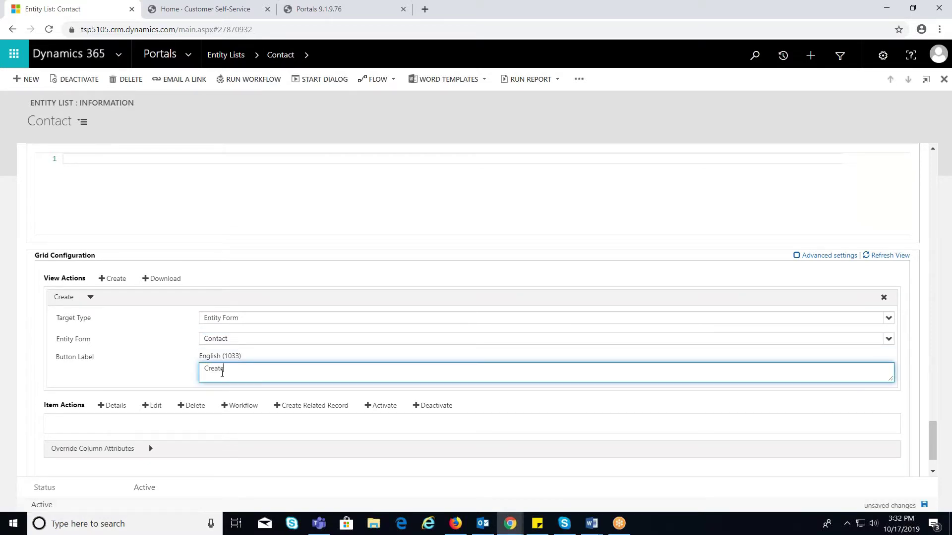
pyautogui.write(' Contact')
pyautogui.click(924, 505)
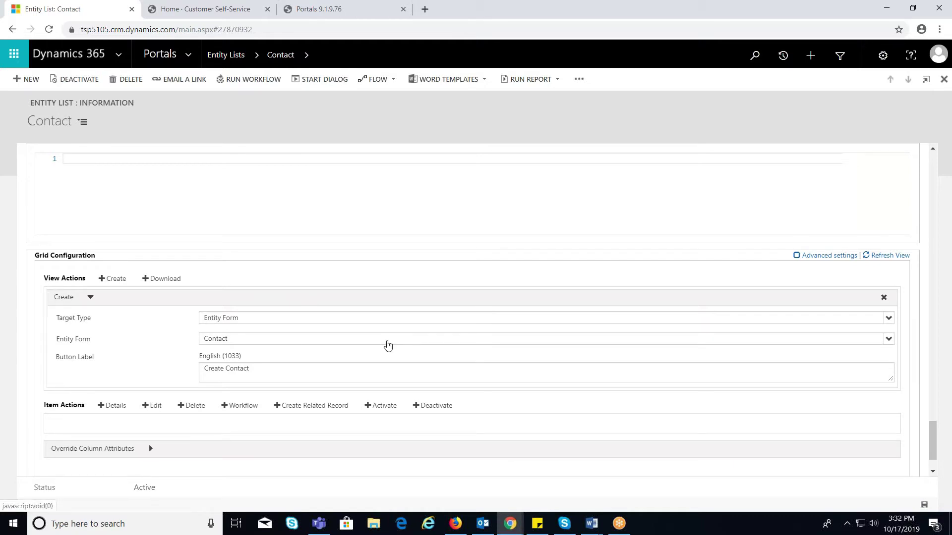
# - Create a web page named 'Conatct list' on Customer Self-Service with Home as parent page
pyautogui.click(277, 55)
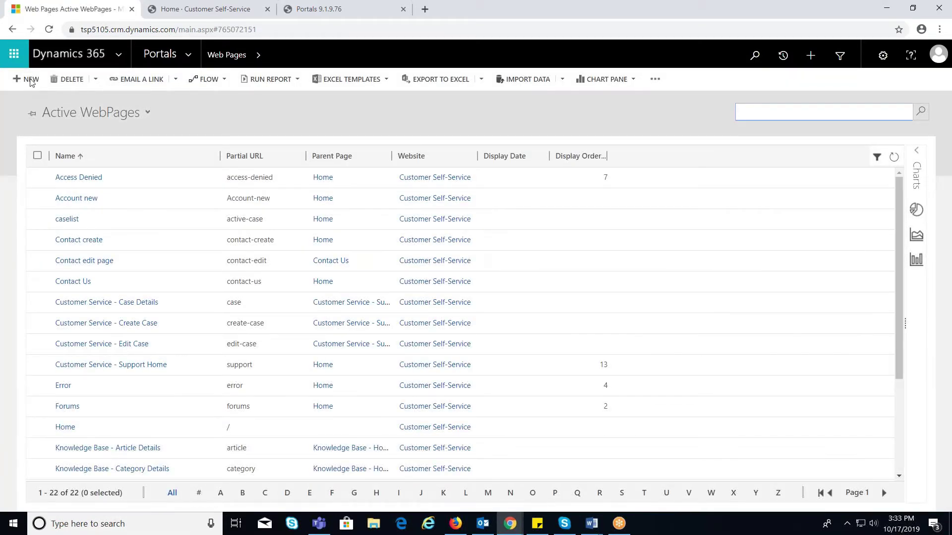
pyautogui.click(30, 81)
pyautogui.write('Conatct lis')
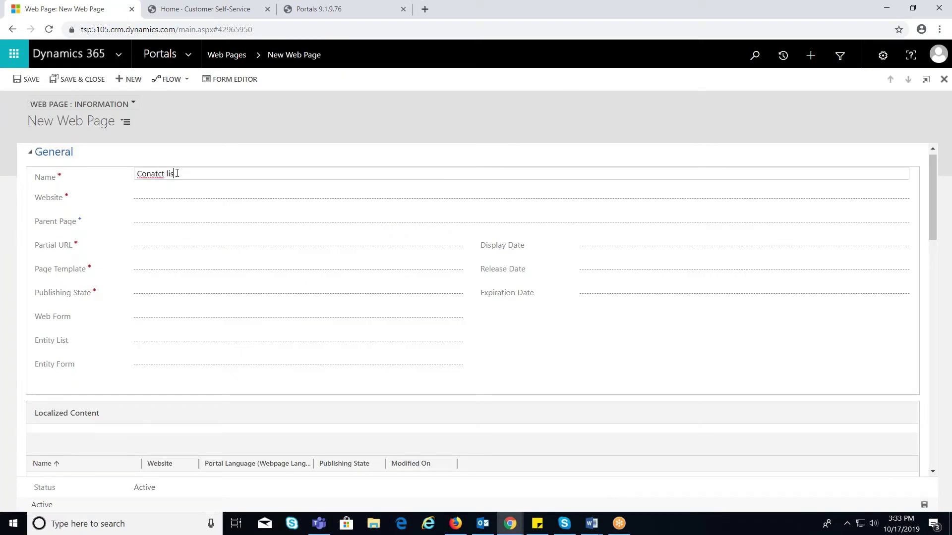
pyautogui.write('t')
pyautogui.click(175, 198)
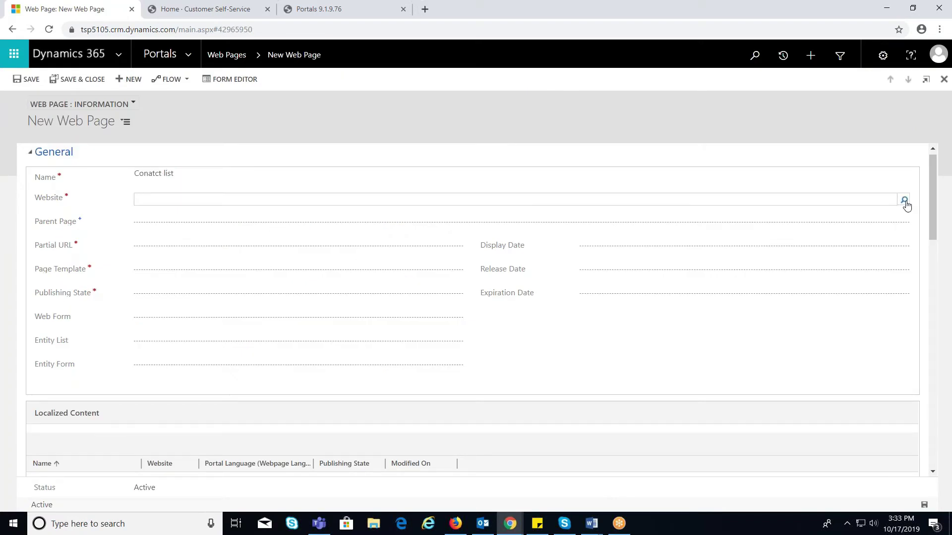
pyautogui.click(904, 202)
pyautogui.click(209, 220)
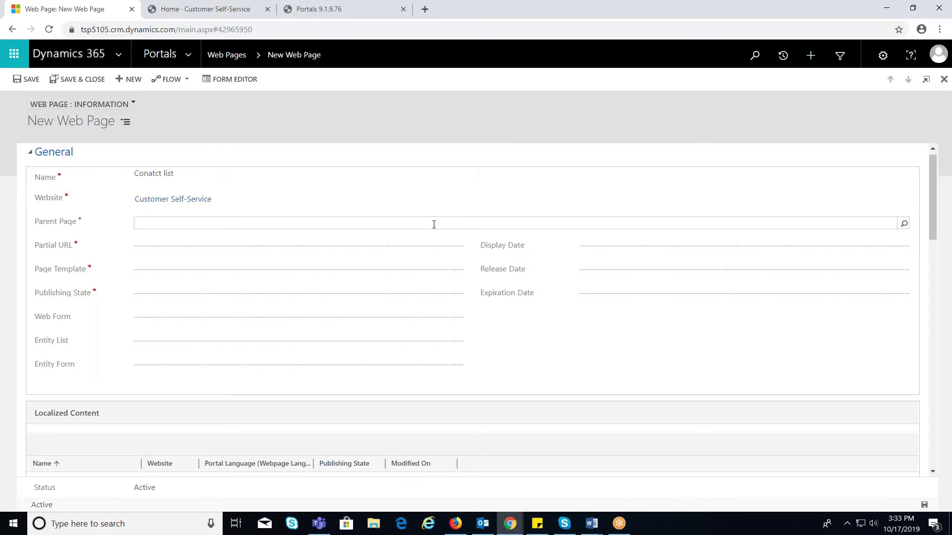
pyautogui.write('Home')
pyautogui.click(159, 239)
# - Set partial URL 'contact-list', Full Page template, Published state and the Contact entity list
pyautogui.click(171, 247)
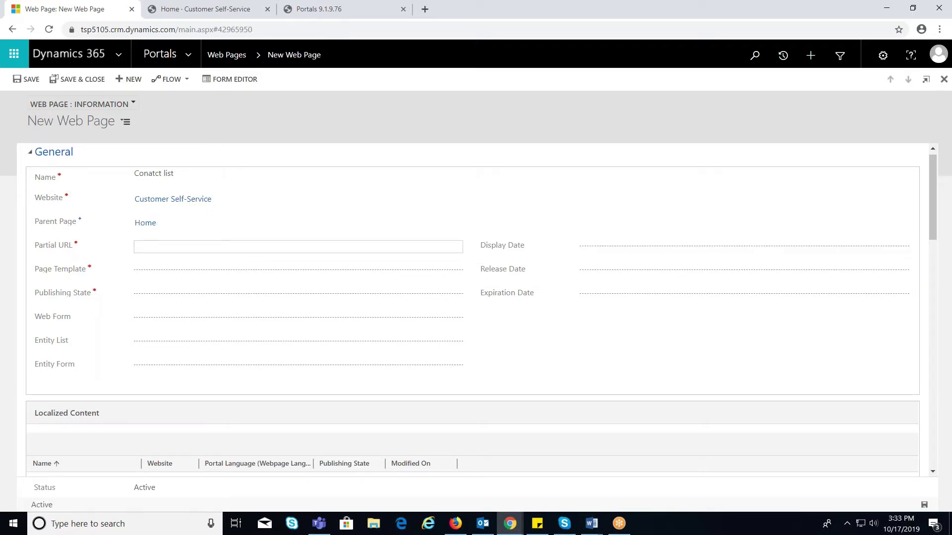
pyautogui.write('contact-list')
pyautogui.click(172, 266)
pyautogui.write('ful')
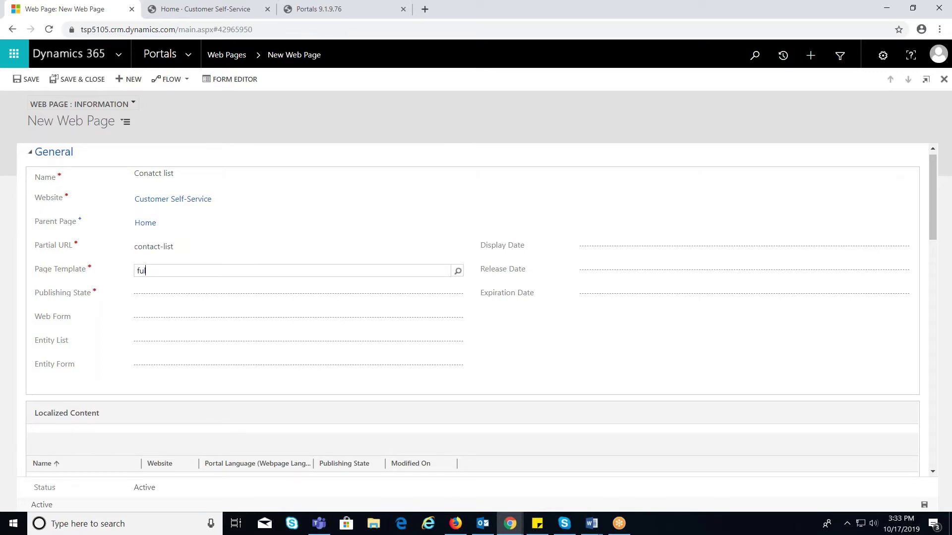
pyautogui.write('l page')
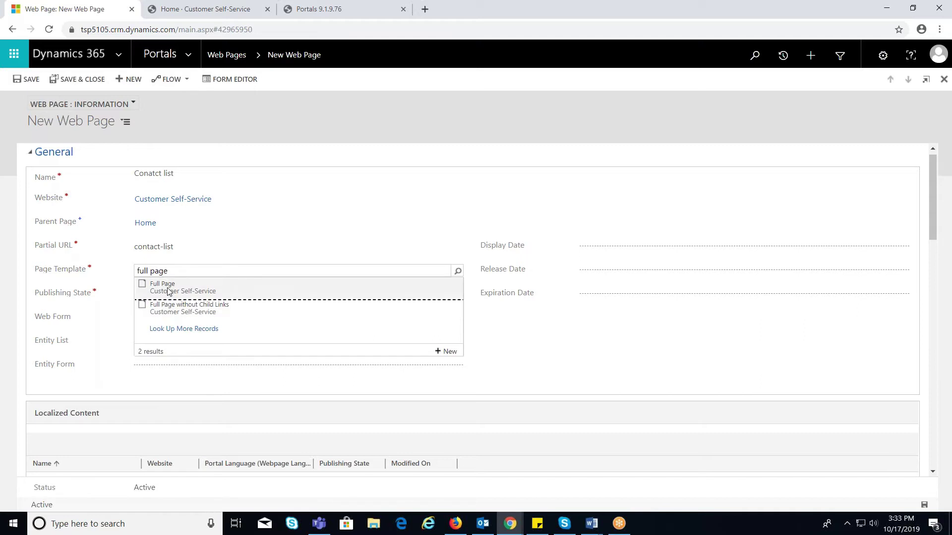
pyautogui.click(169, 291)
pyautogui.click(174, 293)
pyautogui.write('pubi')
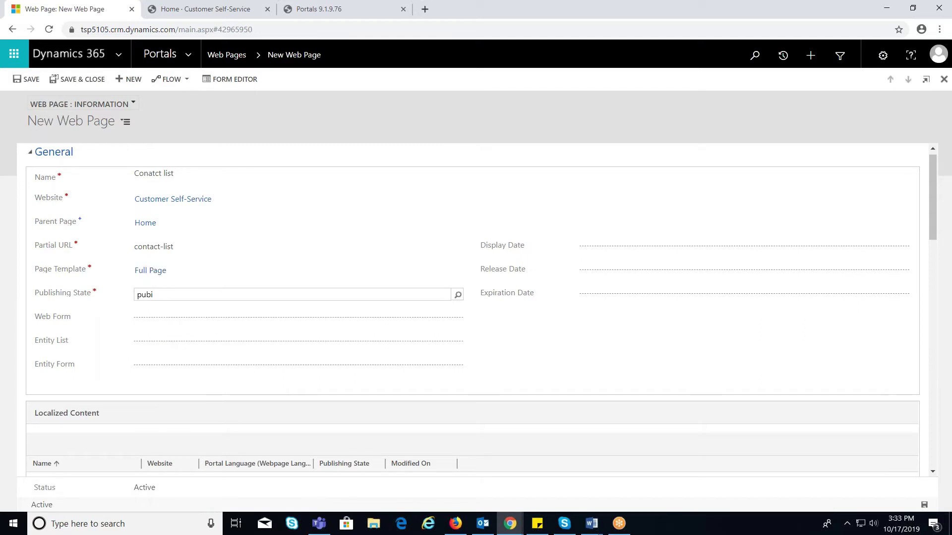
pyautogui.press('BackSpace')
pyautogui.write('lished')
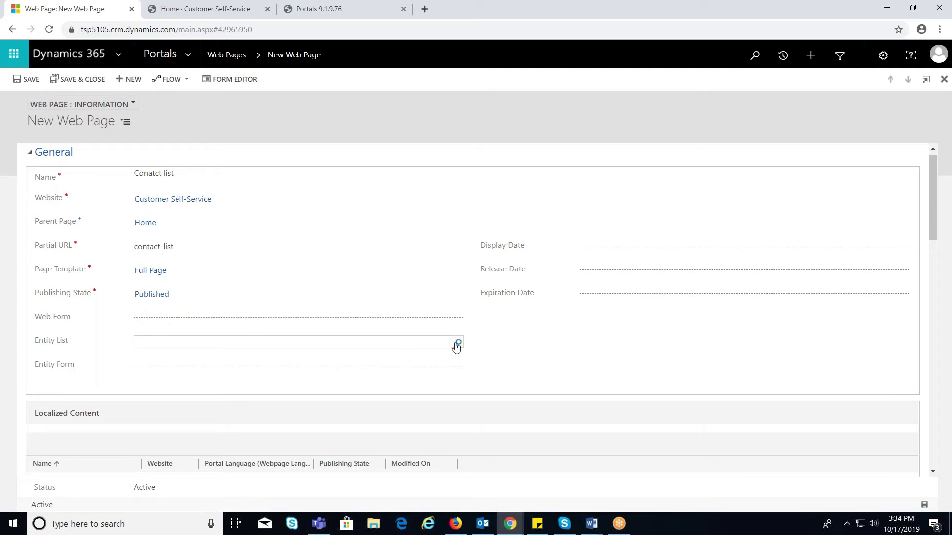
pyautogui.click(456, 342)
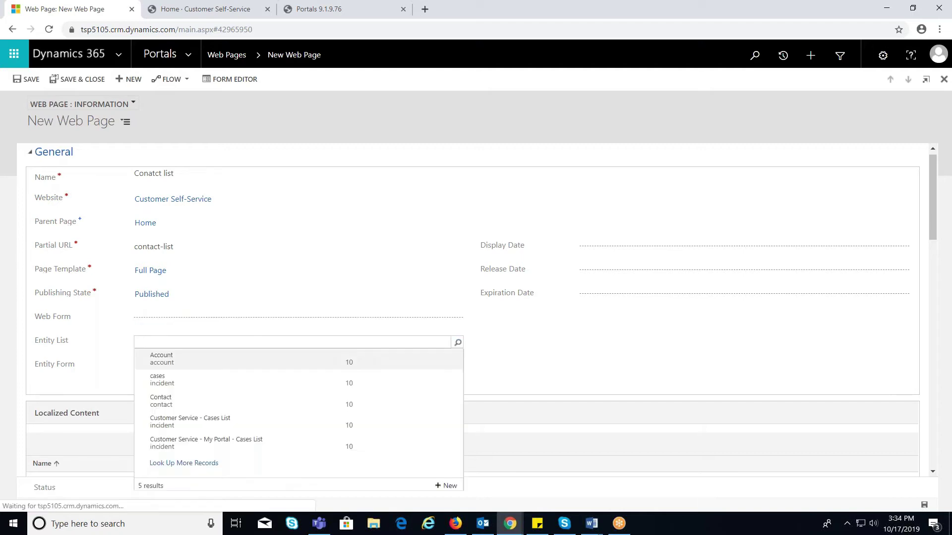
pyautogui.click(166, 401)
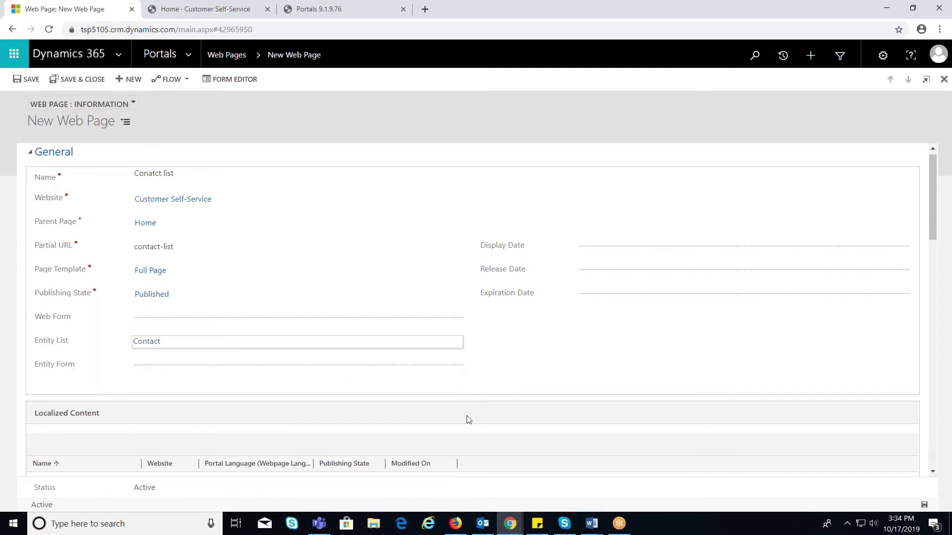
# - Save the Conatct list web page and begin editing the portal's primary navigation
pyautogui.click(924, 505)
pyautogui.click(218, 9)
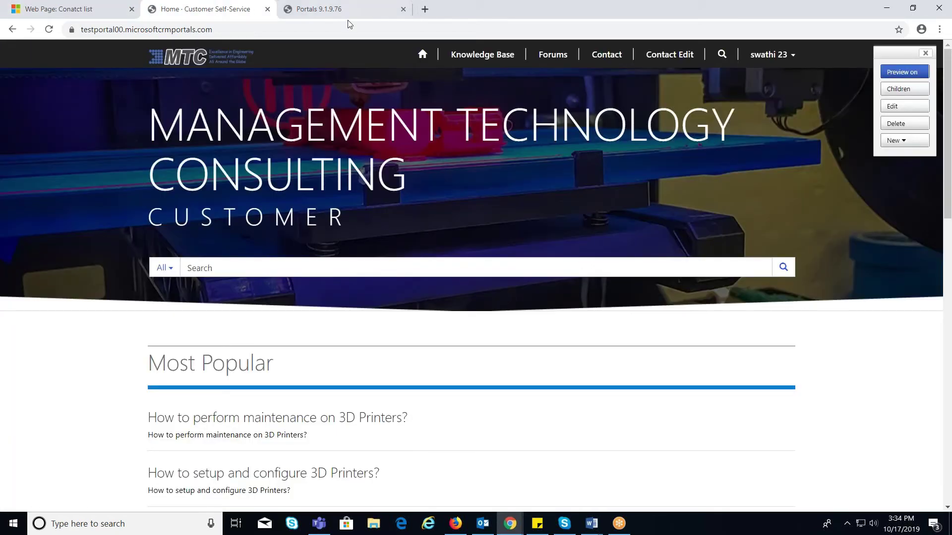
pyautogui.click(405, 72)
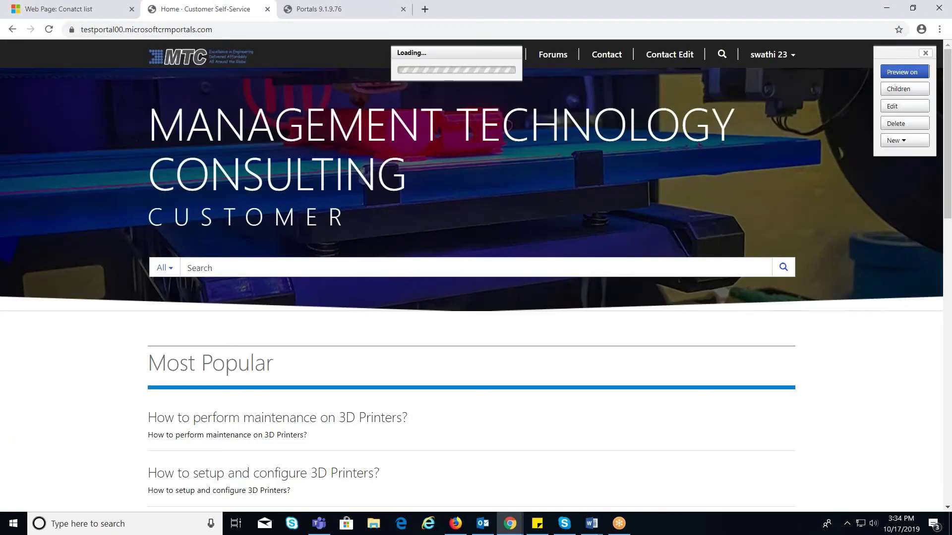
# - Add a 'Contact list' link pointing to the Conatct list page and save the navigation
pyautogui.click(614, 150)
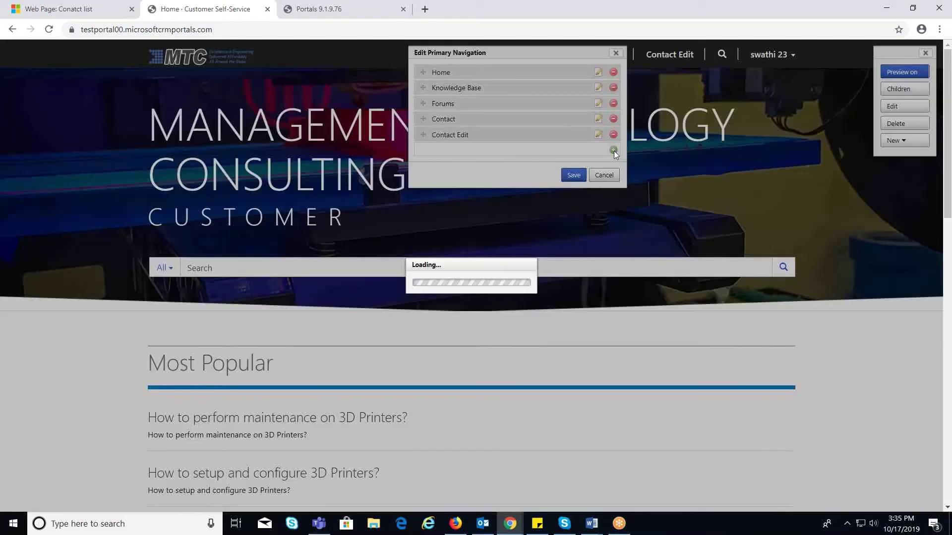
pyautogui.write('COnt')
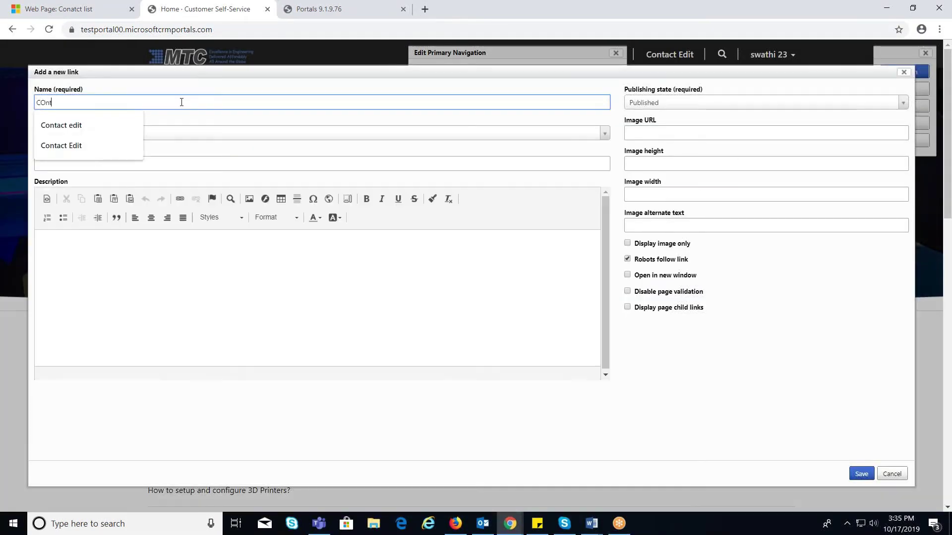
pyautogui.write('act')
pyautogui.press('BackSpace')
pyautogui.press('BackSpace')
pyautogui.press('BackSpace')
pyautogui.press('BackSpace')
pyautogui.press('BackSpace')
pyautogui.press('BackSpace')
pyautogui.write('ontact lis')
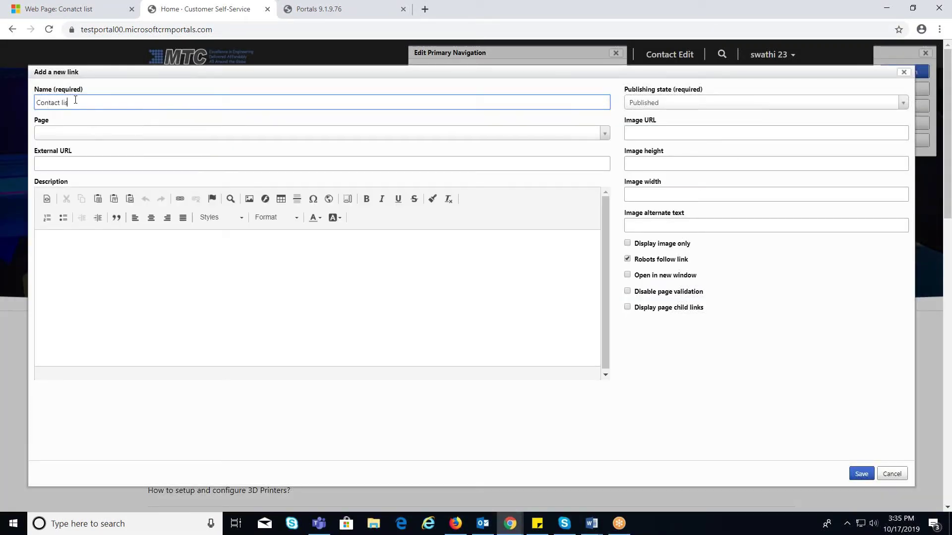
pyautogui.write('t')
pyautogui.click(75, 136)
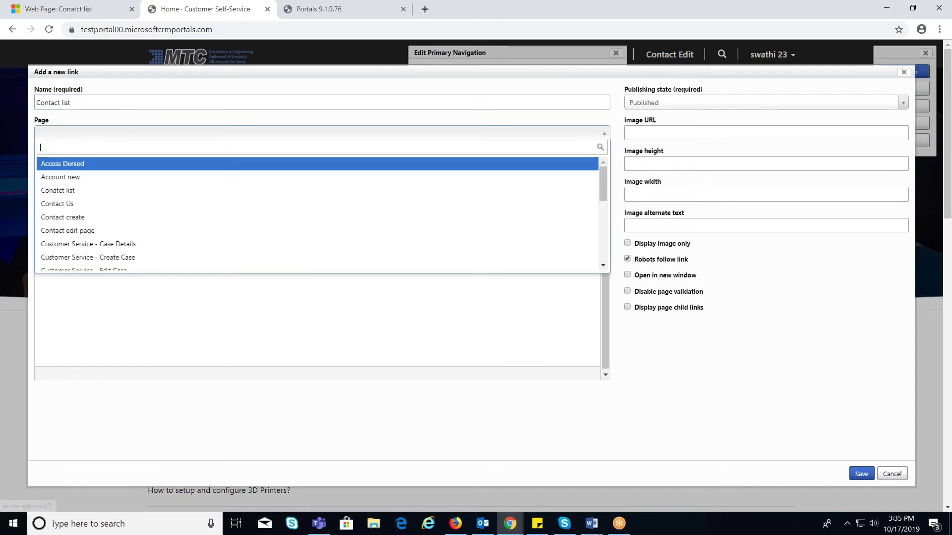
pyautogui.click(58, 192)
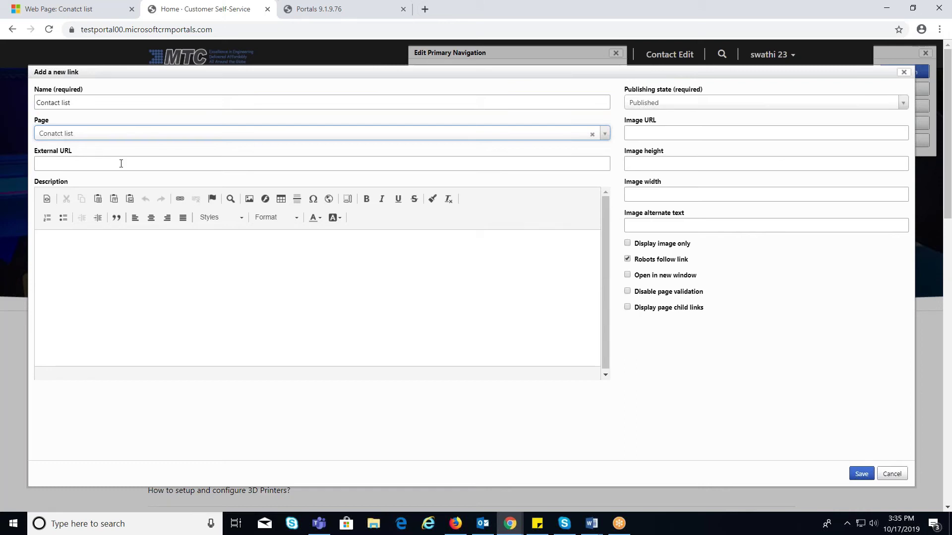
pyautogui.click(862, 474)
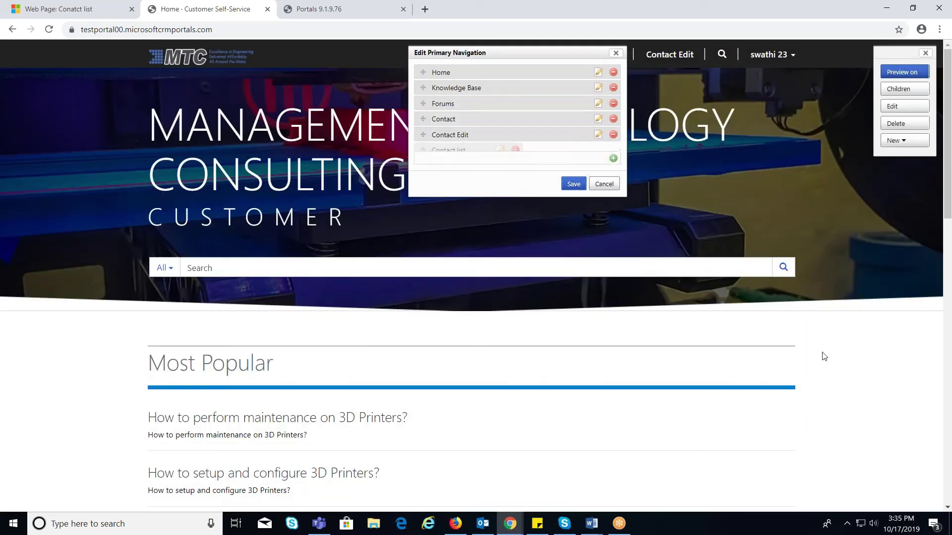
pyautogui.click(575, 192)
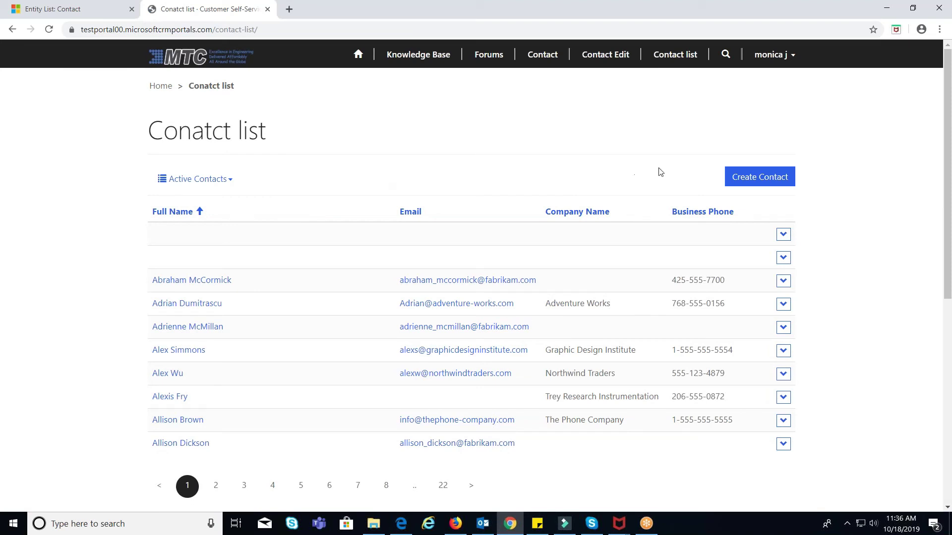
# - Use the Create Contact button on the Conatct list page to open the create form
pyautogui.click(764, 177)
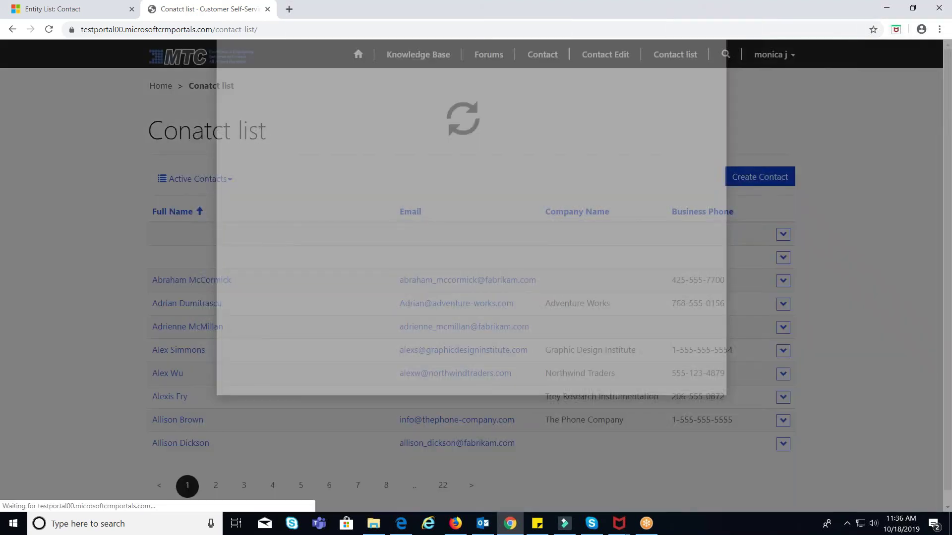